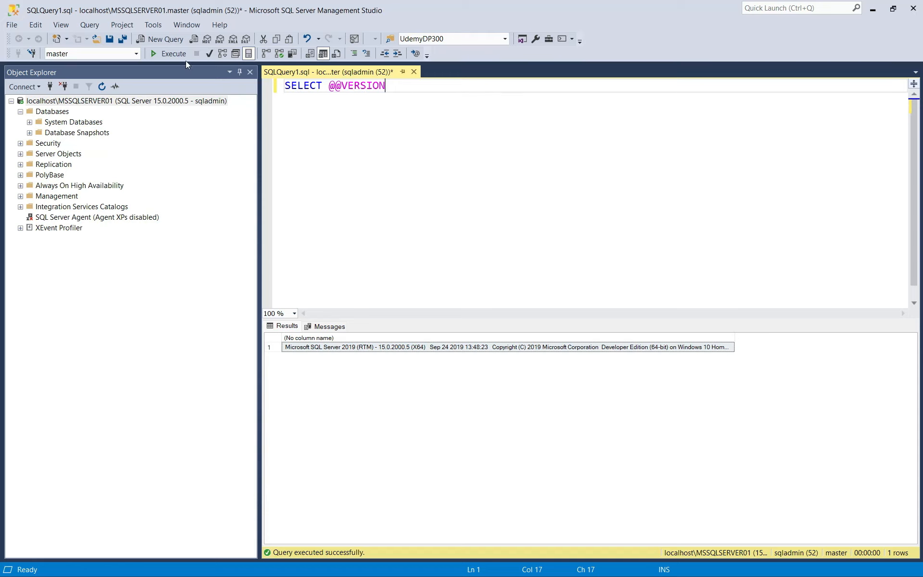
left_click(175, 56)
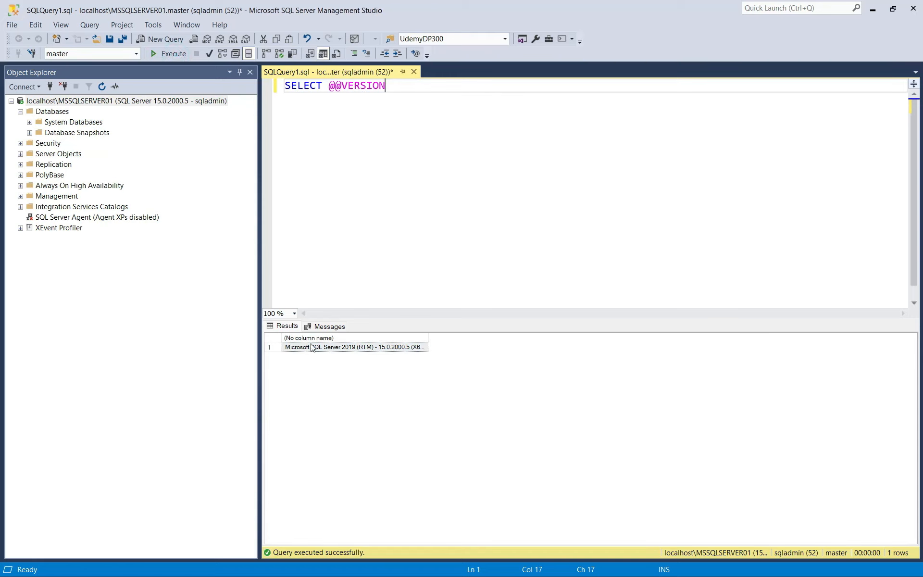
left_click_drag(427, 337, 654, 347)
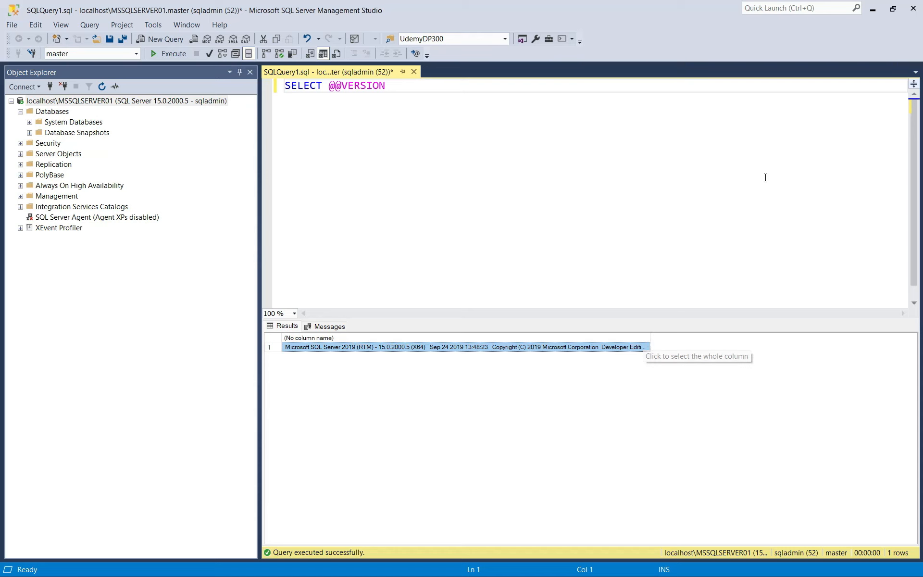
- Switch to the browser's AdventureWorks sample databases page and download the AdventureWorks2022.bak OLTP backup file
left_click(876, 9)
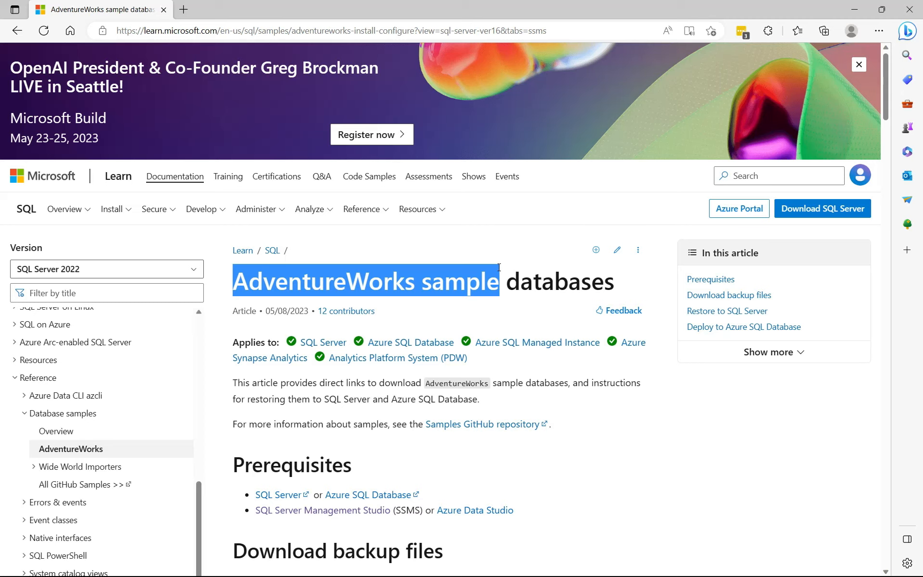
scroll(499, 267, "down", 2)
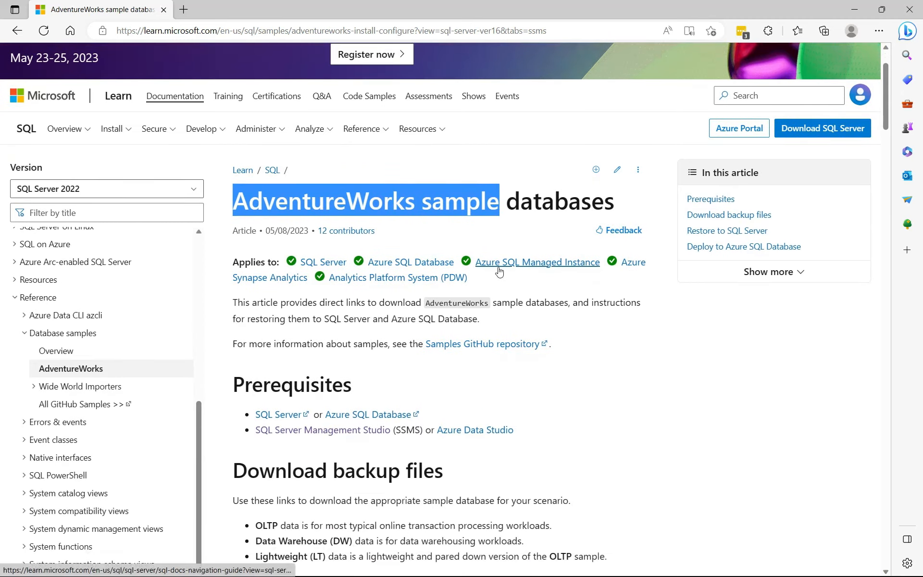
scroll(499, 269, "down", 5)
scroll(499, 271, "down", 3)
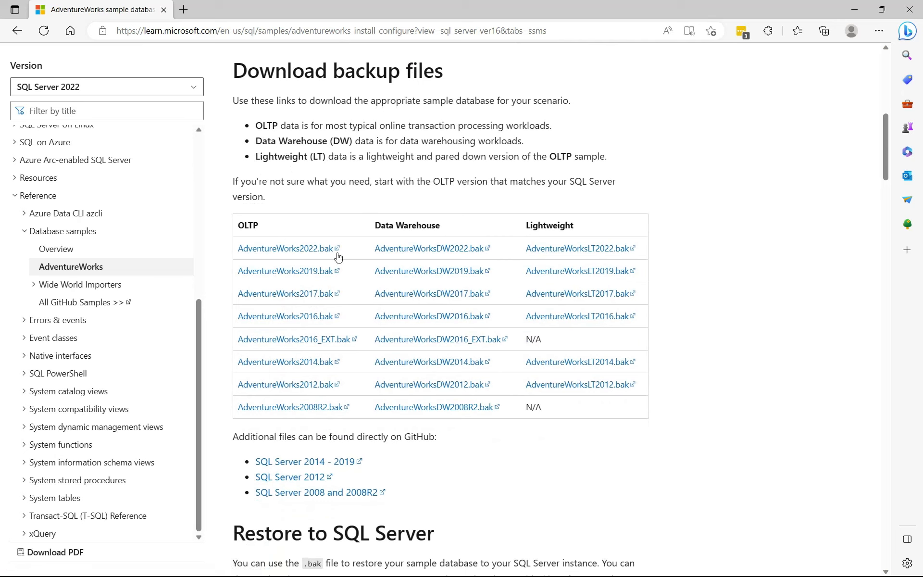
left_click(283, 254)
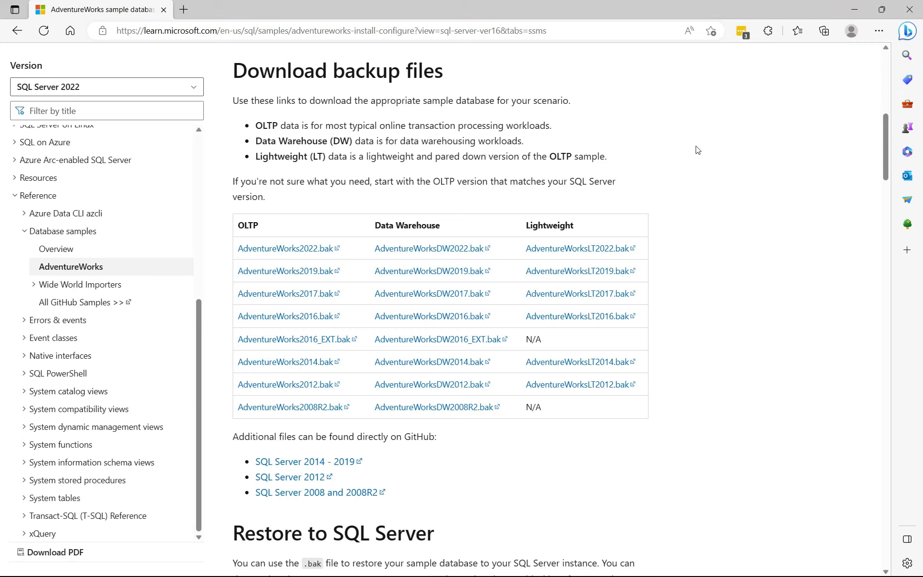
left_click(855, 11)
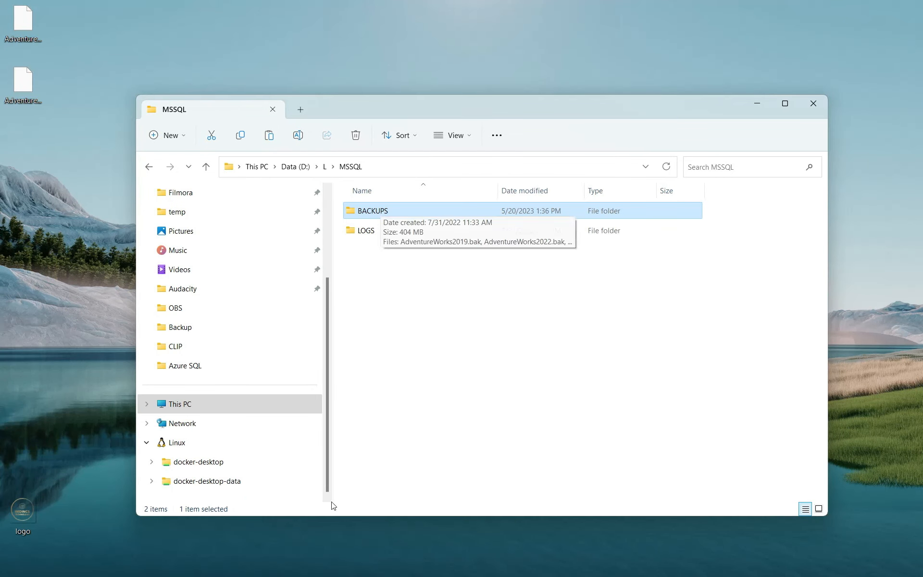
- Switch to SQL Server Management Studio and check the default backup location in the server's Database Settings properties
left_click(282, 567)
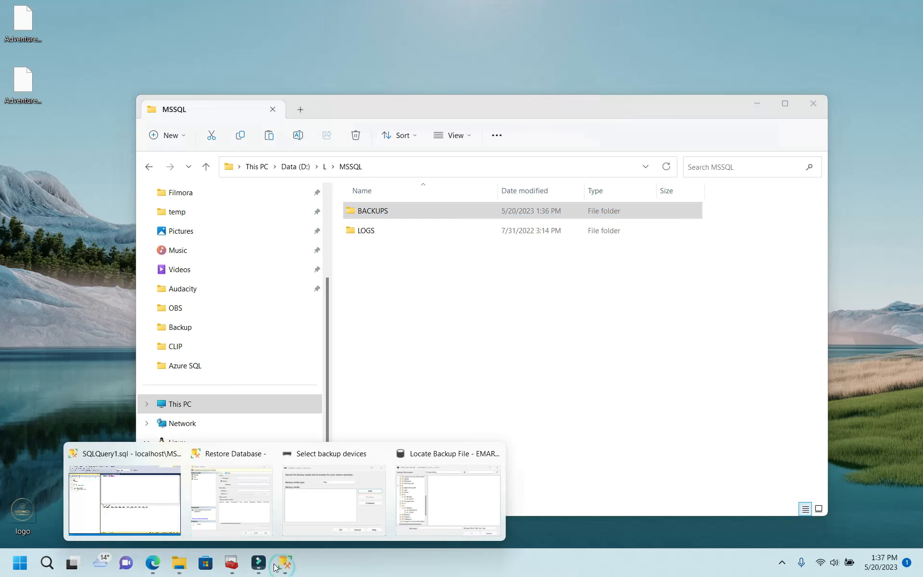
left_click(125, 500)
left_click(89, 102)
right_click(91, 105)
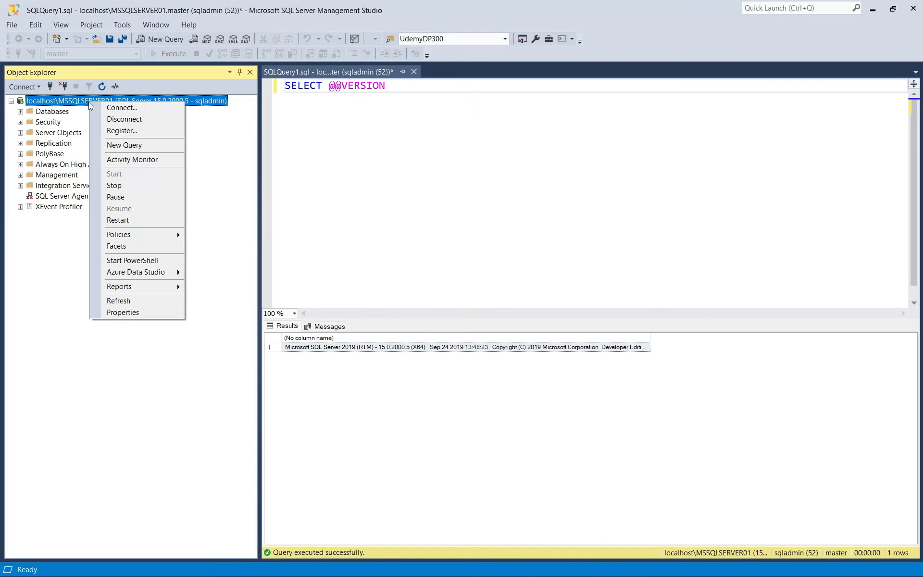
left_click(134, 312)
left_click(267, 170)
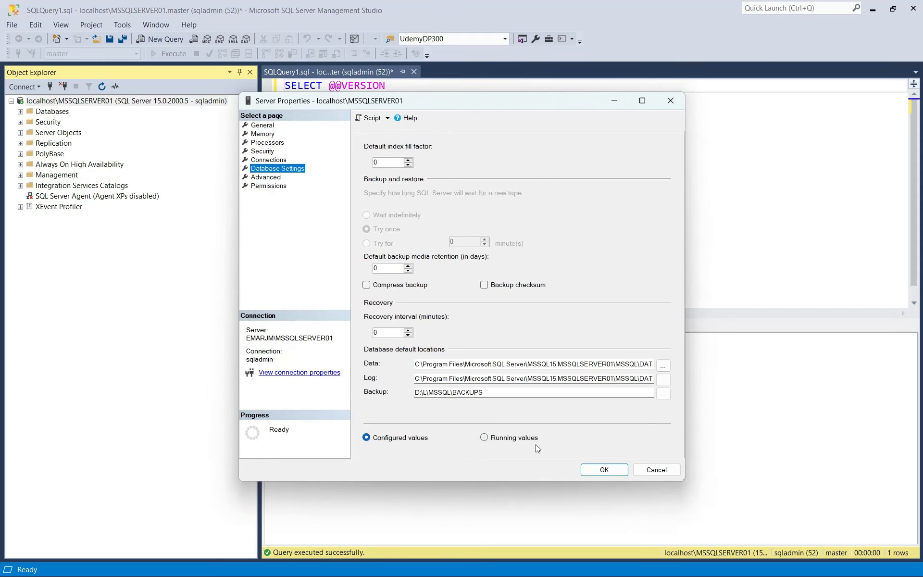
left_click(590, 468)
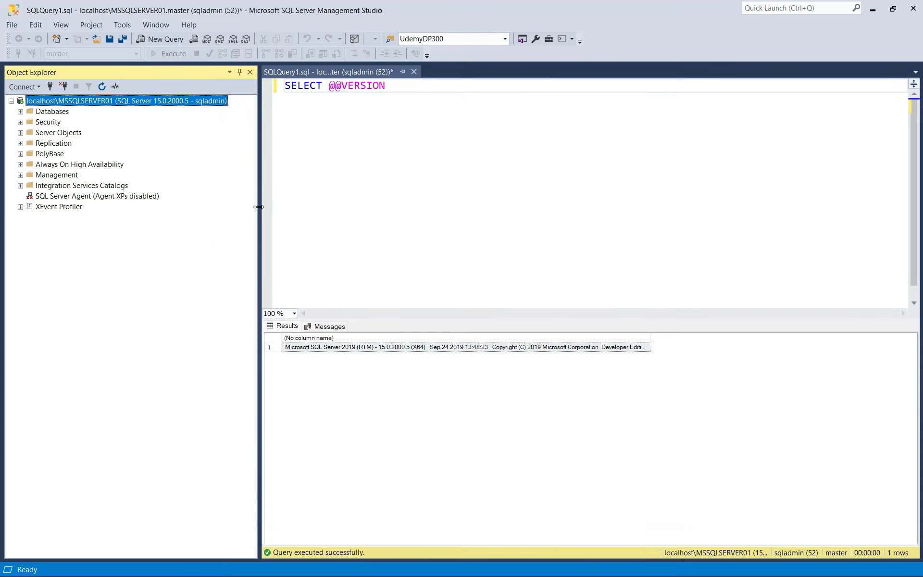
- Set up a database restore from a device, using AdventureWorks2022.bak in D:\L\MSSQL\BACKUPS as the backup media
right_click(51, 113)
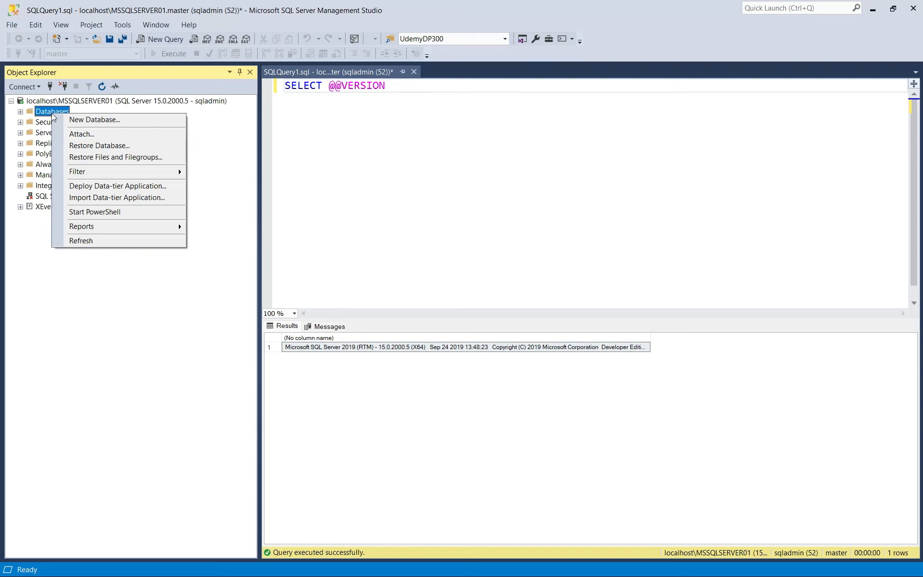
left_click(84, 145)
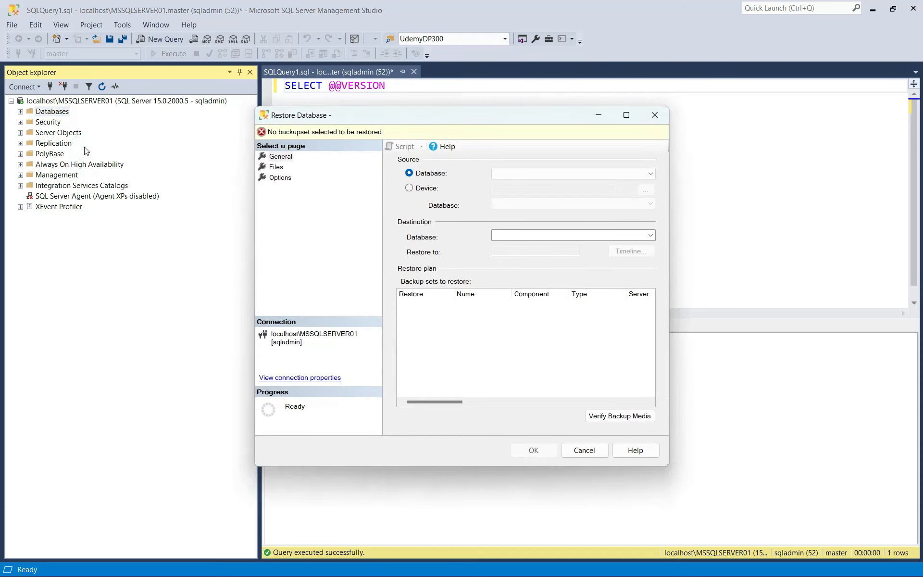
left_click(409, 188)
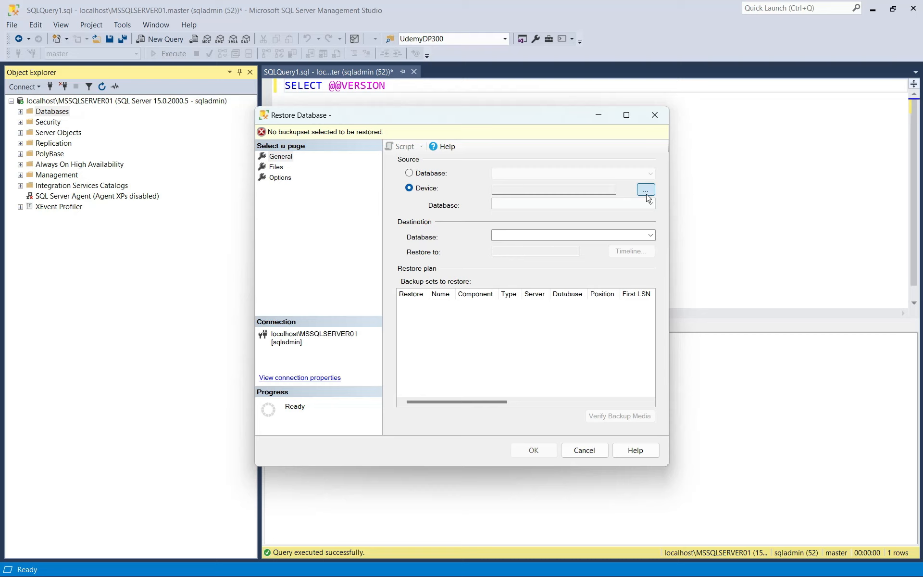
left_click(646, 194)
left_click(565, 258)
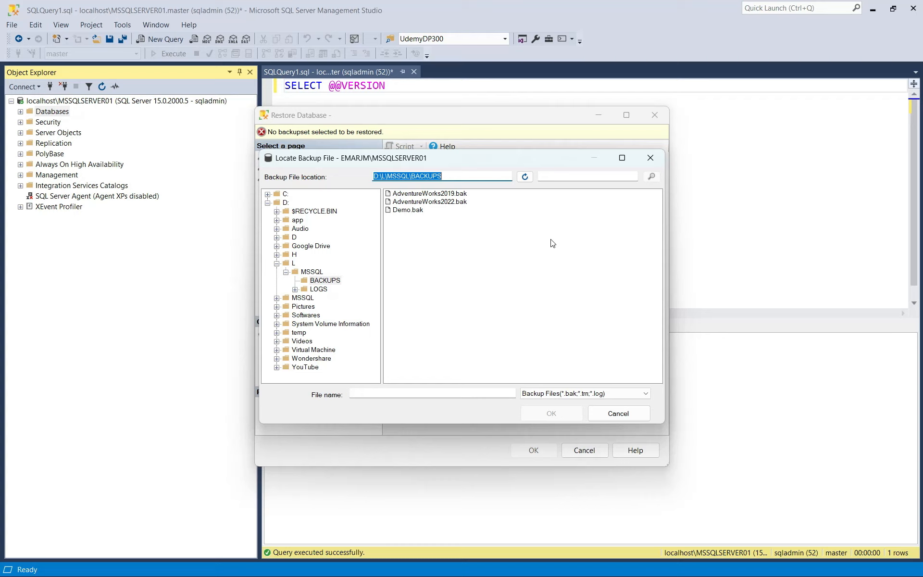
left_click(430, 201)
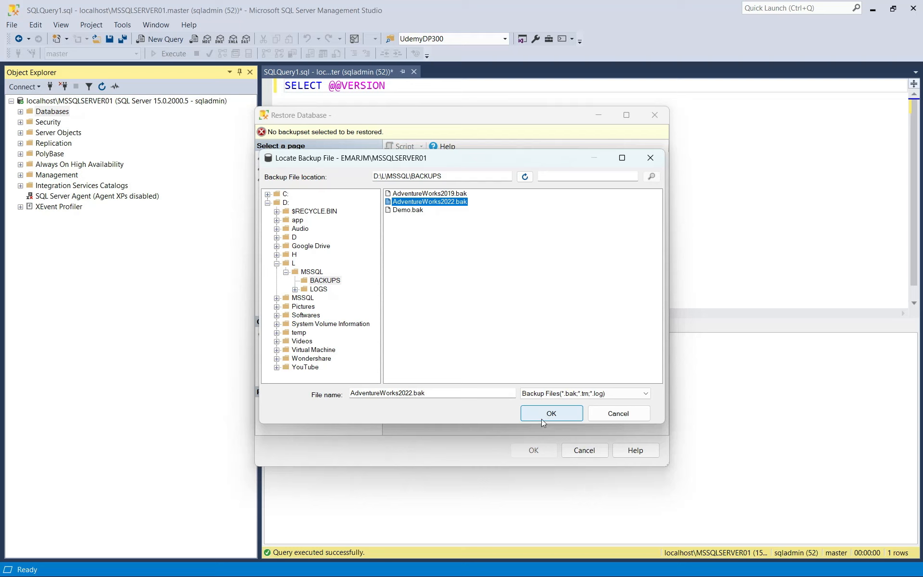
left_click(545, 417)
left_click(482, 376)
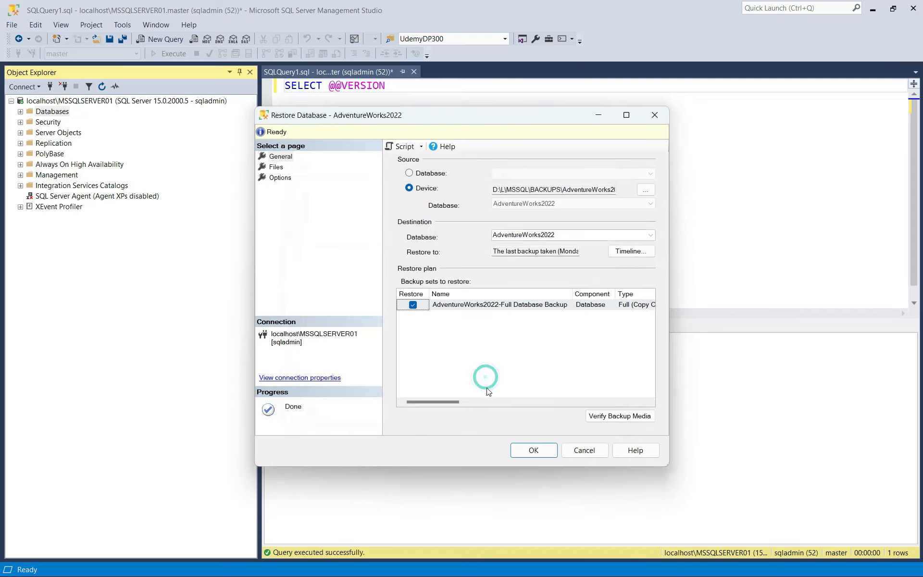
- Try to restore the AdventureWorks2022 backup and read the details of the restore result
left_click(532, 450)
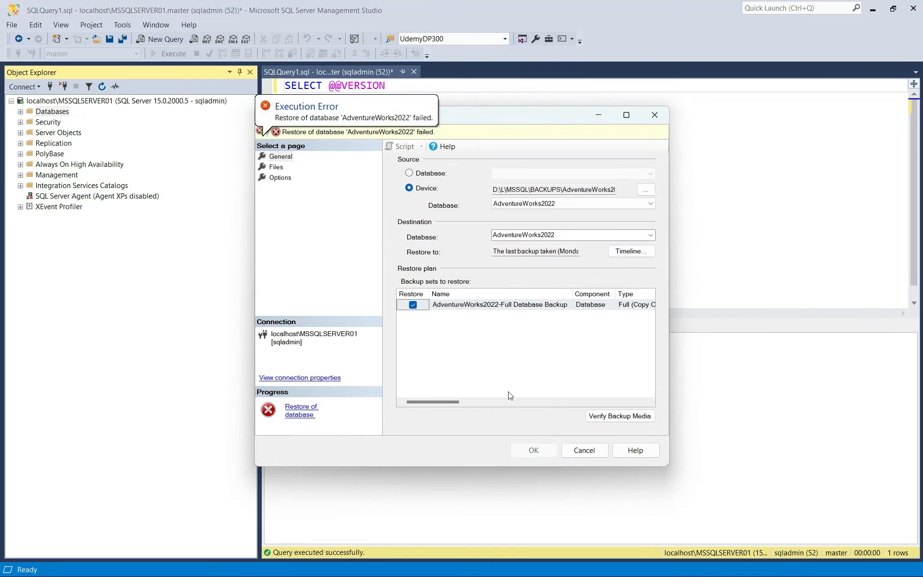
left_click(295, 414)
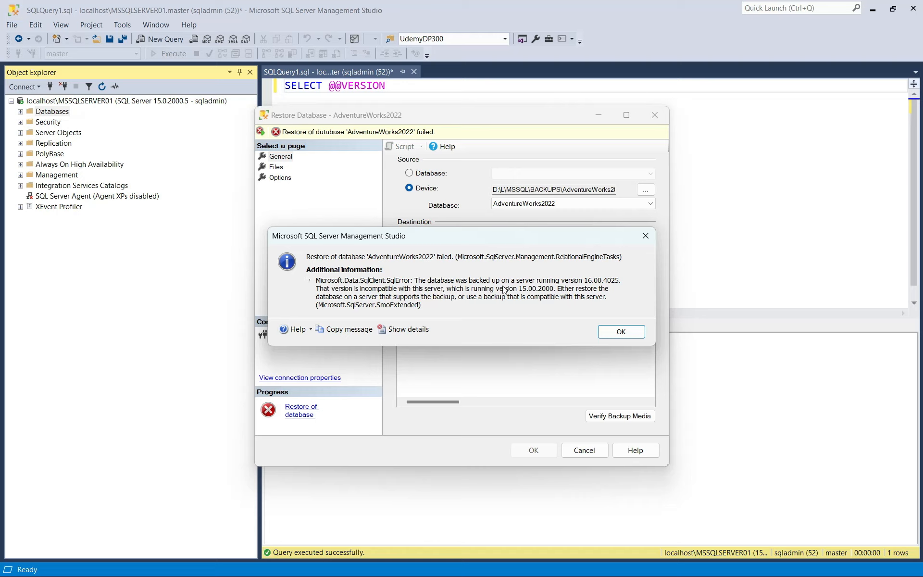
left_click(620, 332)
- Replace AdventureWorks2022.bak with AdventureWorks2019.bak from D:\L\MSSQL\BACKUPS as the restore's backup media
left_click(645, 190)
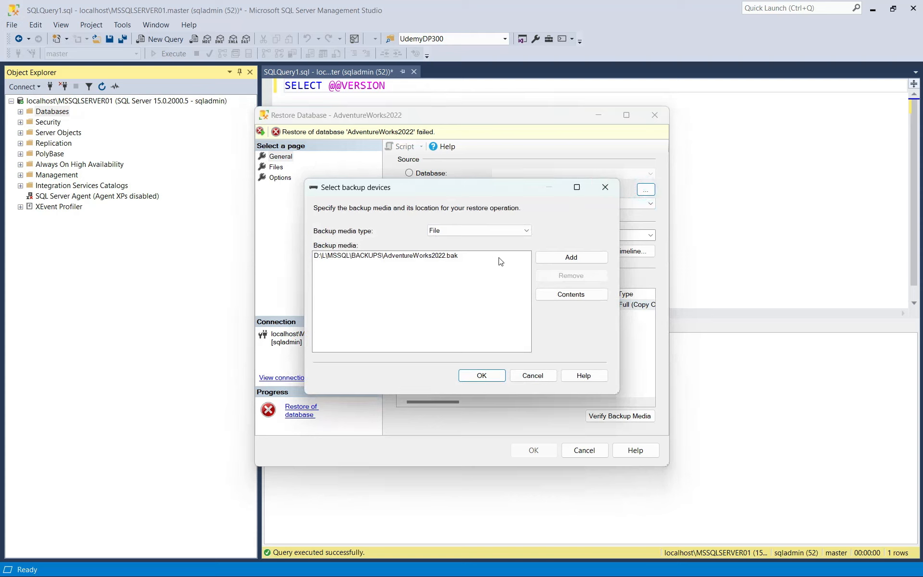
left_click(542, 260)
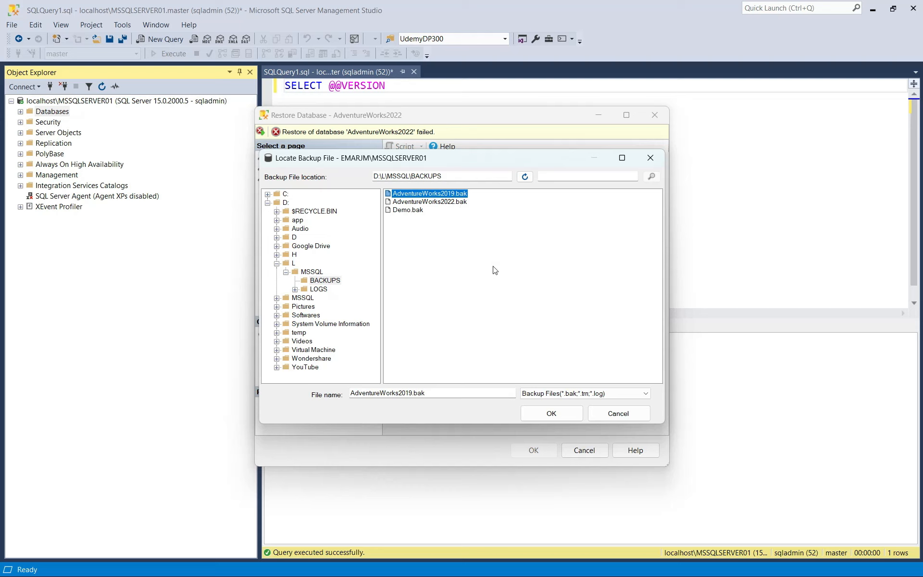
left_click(535, 420)
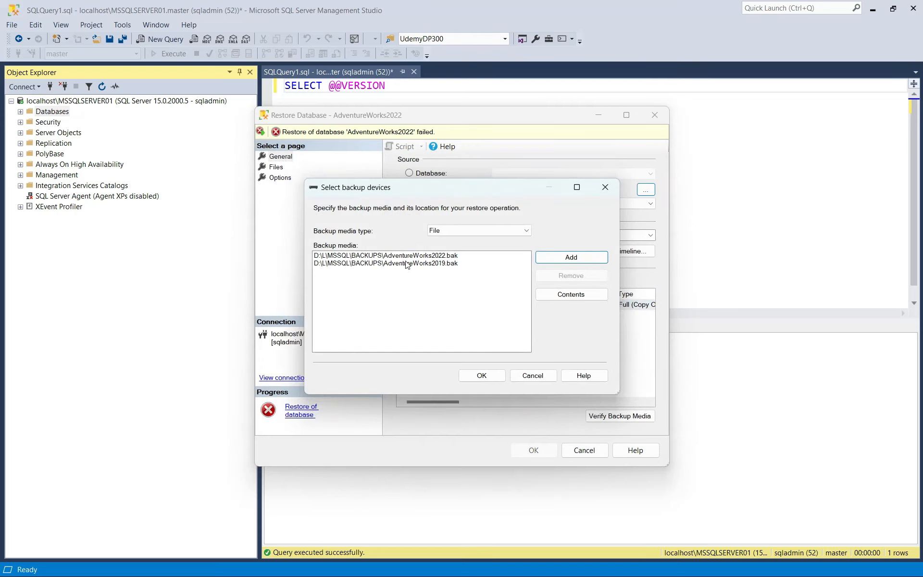
left_click(405, 257)
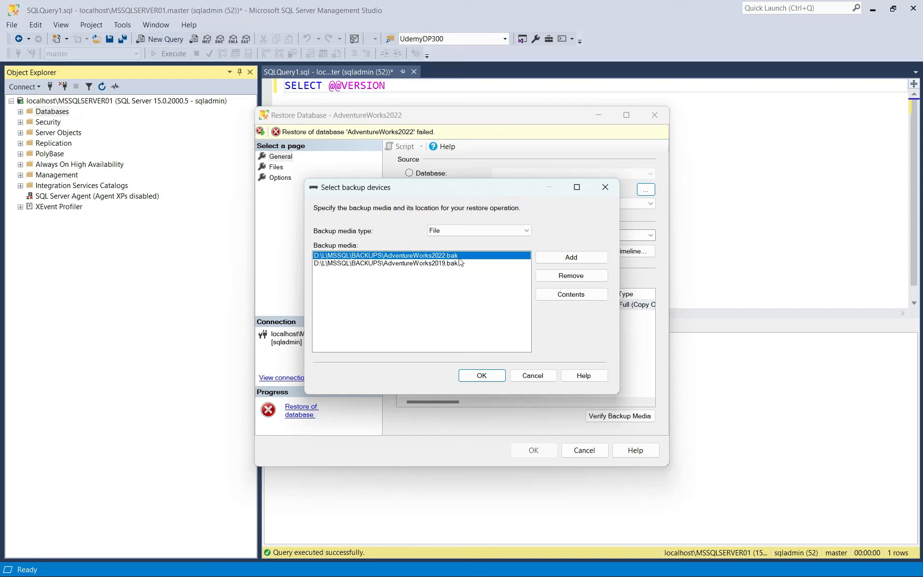
left_click(563, 281)
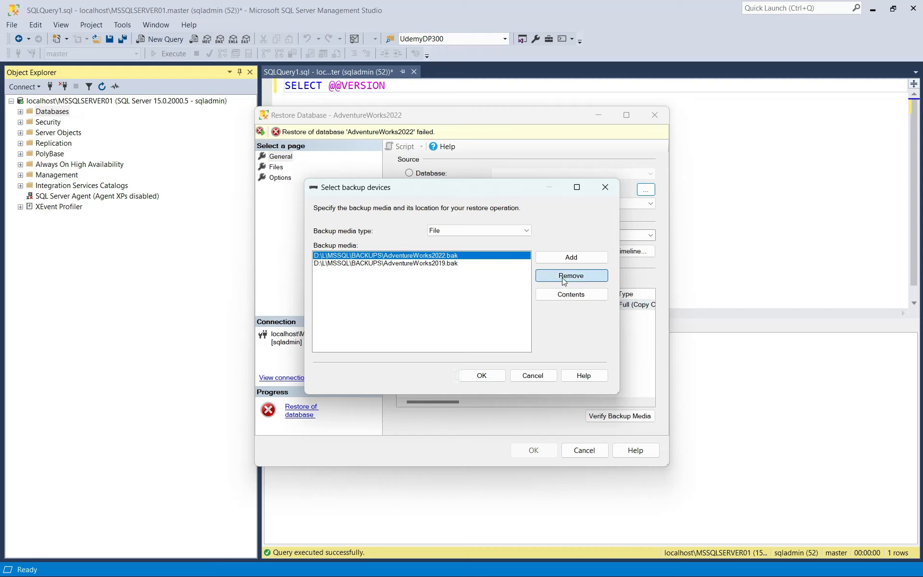
left_click(493, 376)
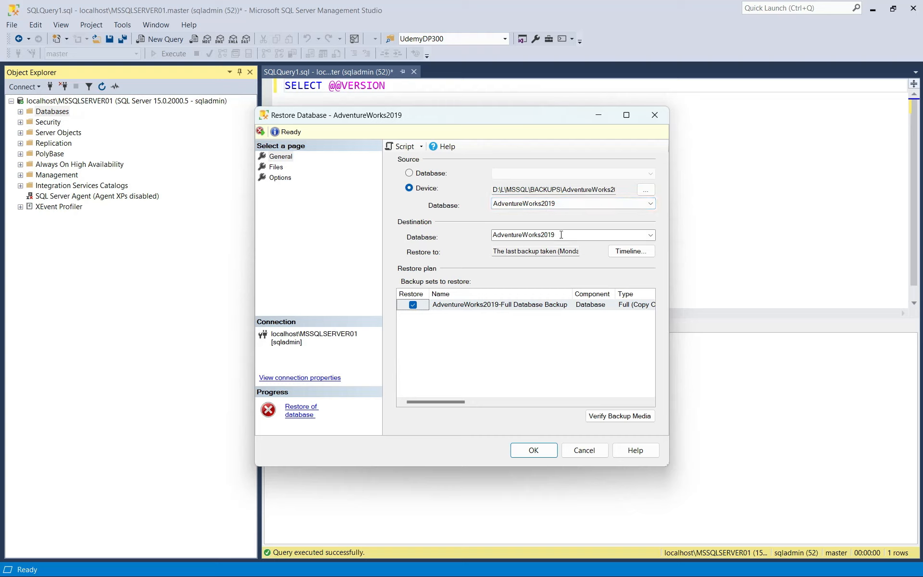
- Restore the backup to the destination database AdventureWorks2019 and refresh the server's Databases folder
left_click(561, 234)
left_click(564, 234)
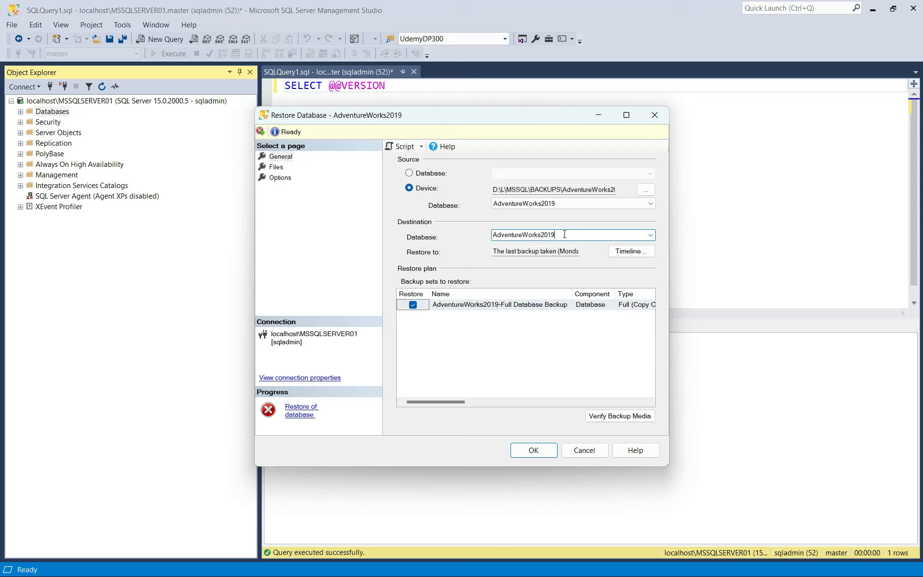
left_click(534, 449)
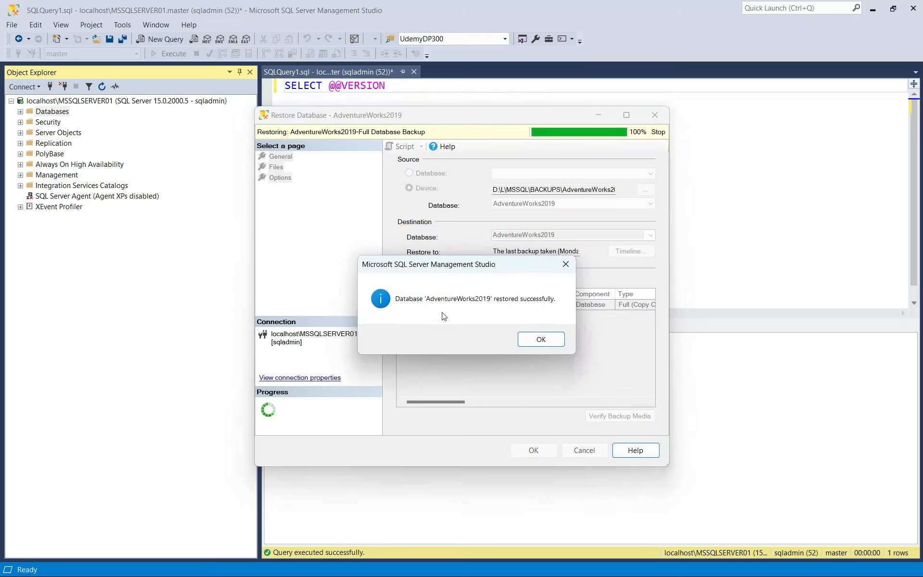
left_click(539, 341)
right_click(46, 111)
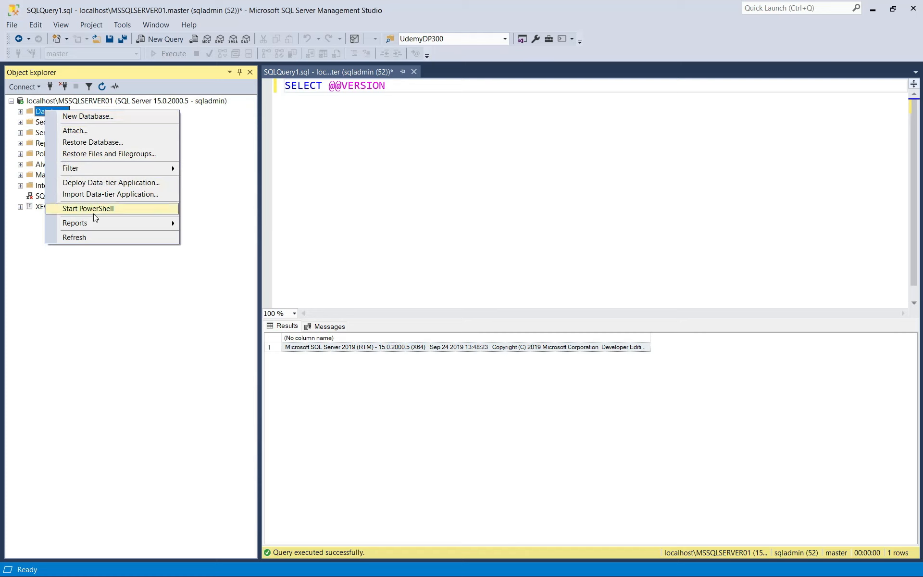
left_click(91, 238)
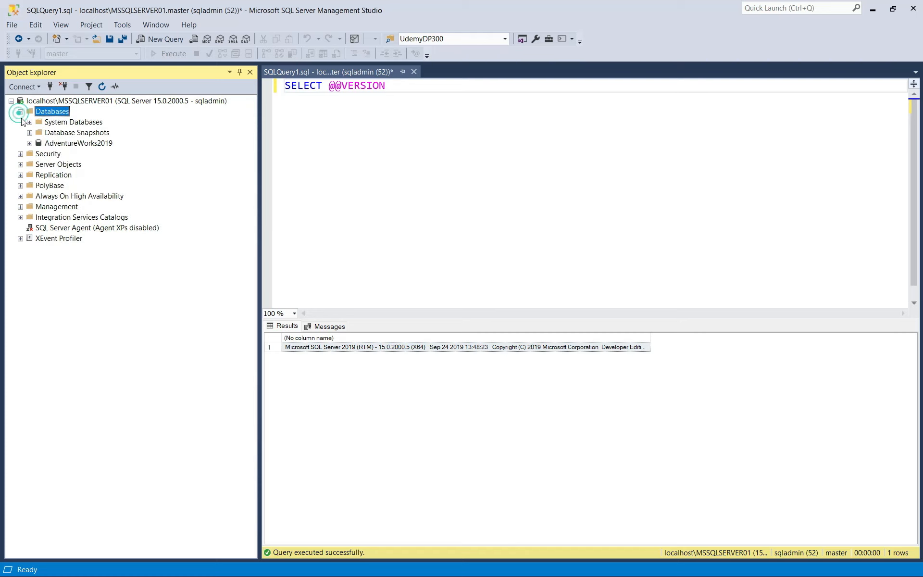